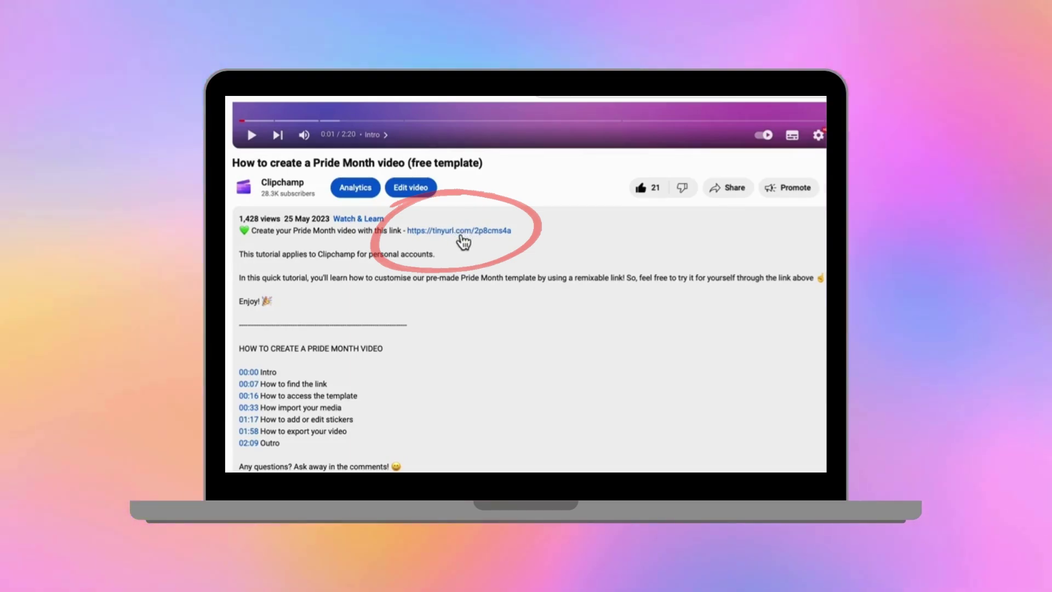
Follow the tinyurl link in the YouTube description to copy the Pride Month template into Clipchamp
left_click(461, 234)
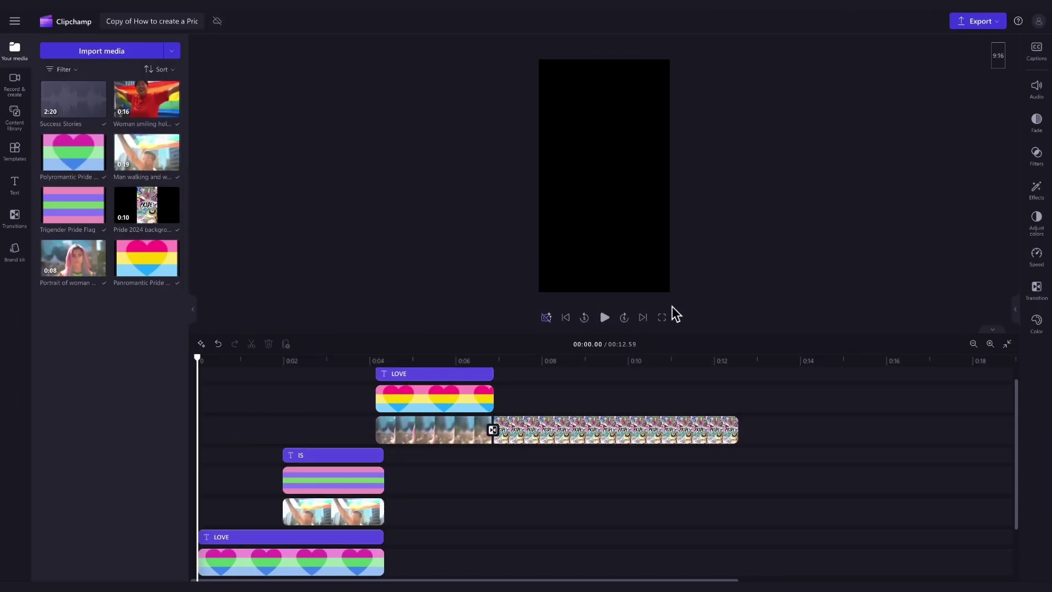
left_click(607, 319)
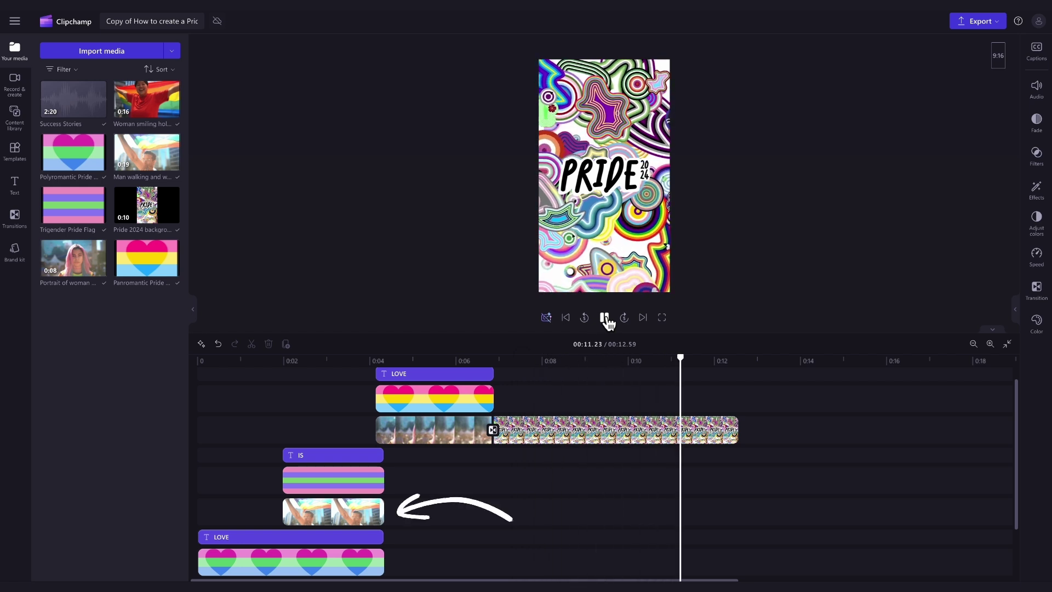
left_click(605, 317)
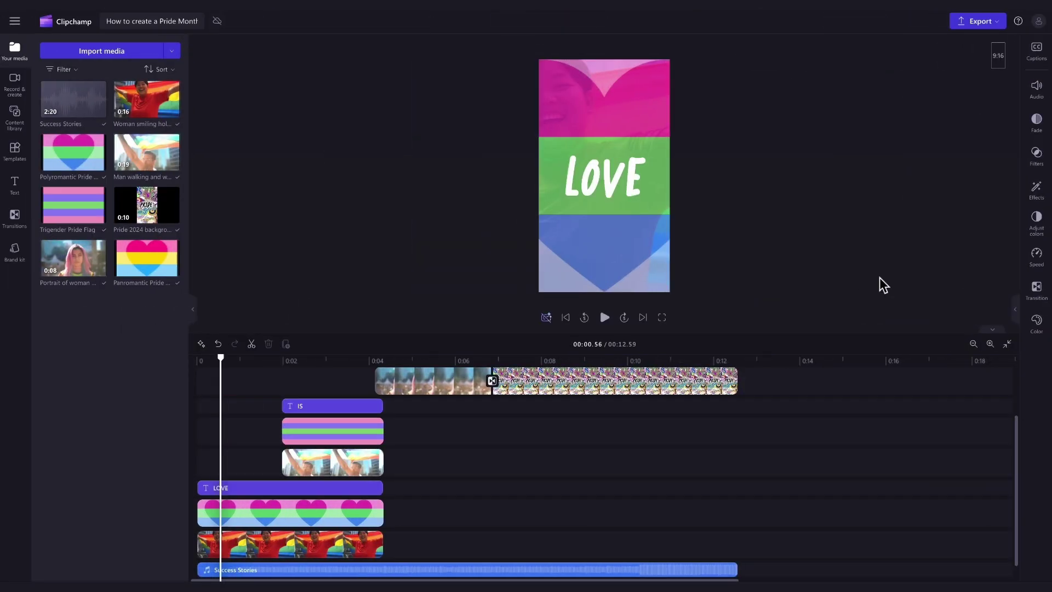
Select and then deselect the woman smiling clip on the timeline
left_click(436, 388)
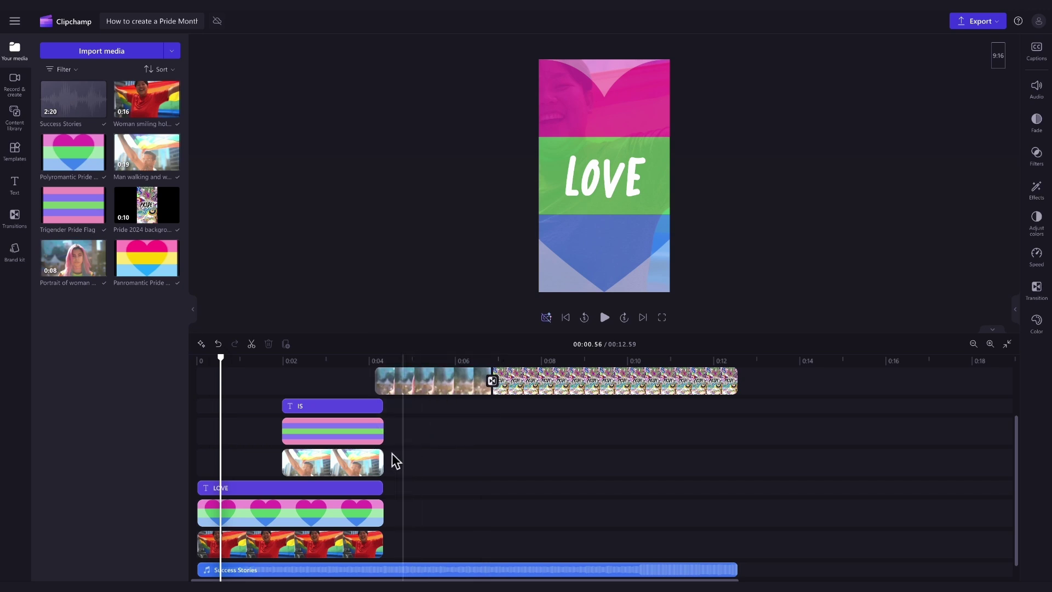
left_click(340, 463)
left_click(302, 553)
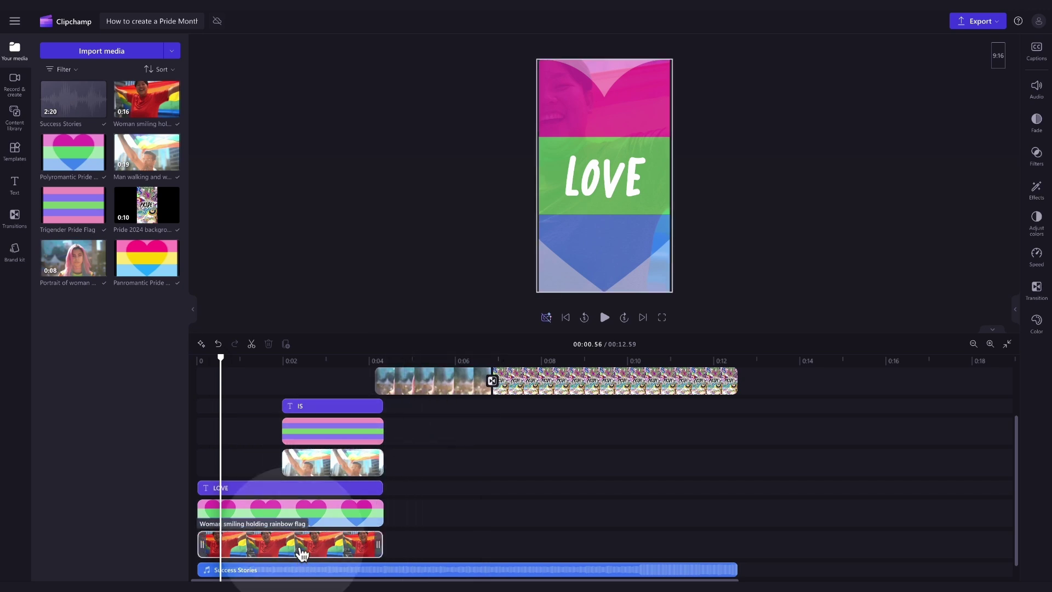
left_click(298, 551)
Import My video 1, My video 2 and My video 3 from the Tutorial folder
left_click(127, 55)
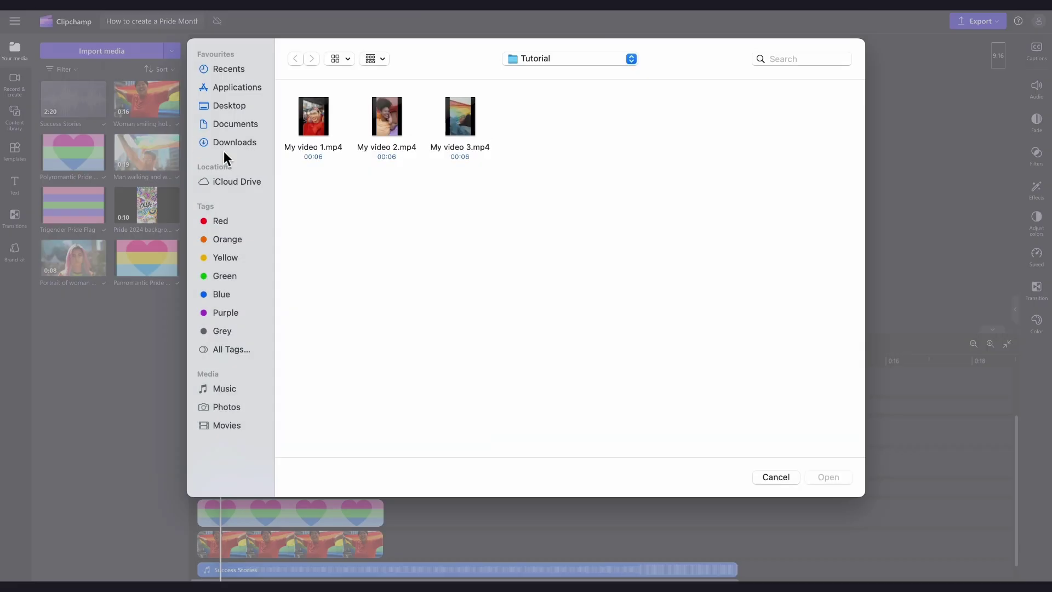
key("super+a")
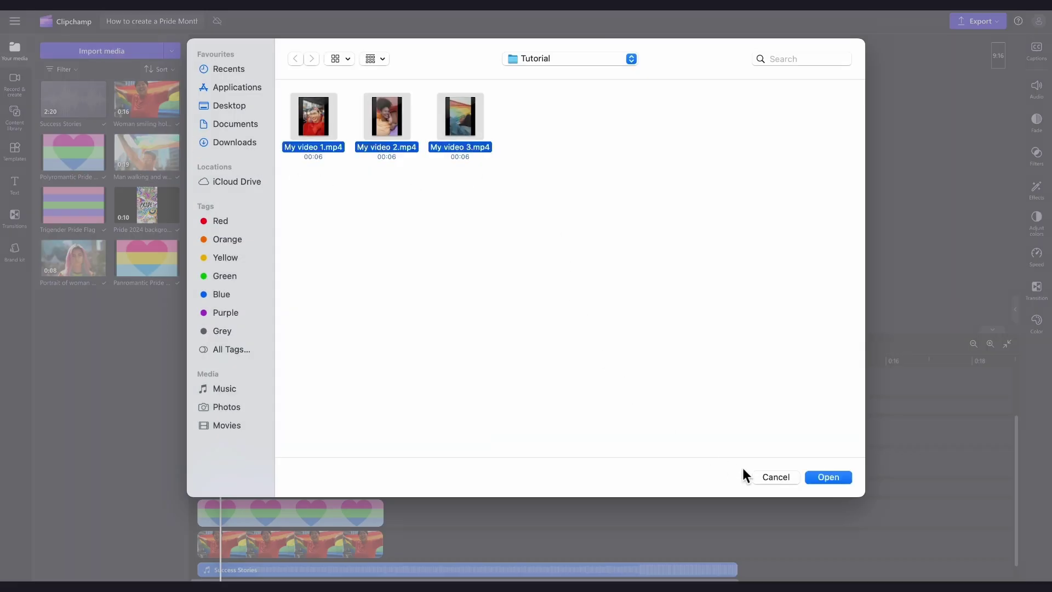
left_click(827, 476)
left_click(67, 95)
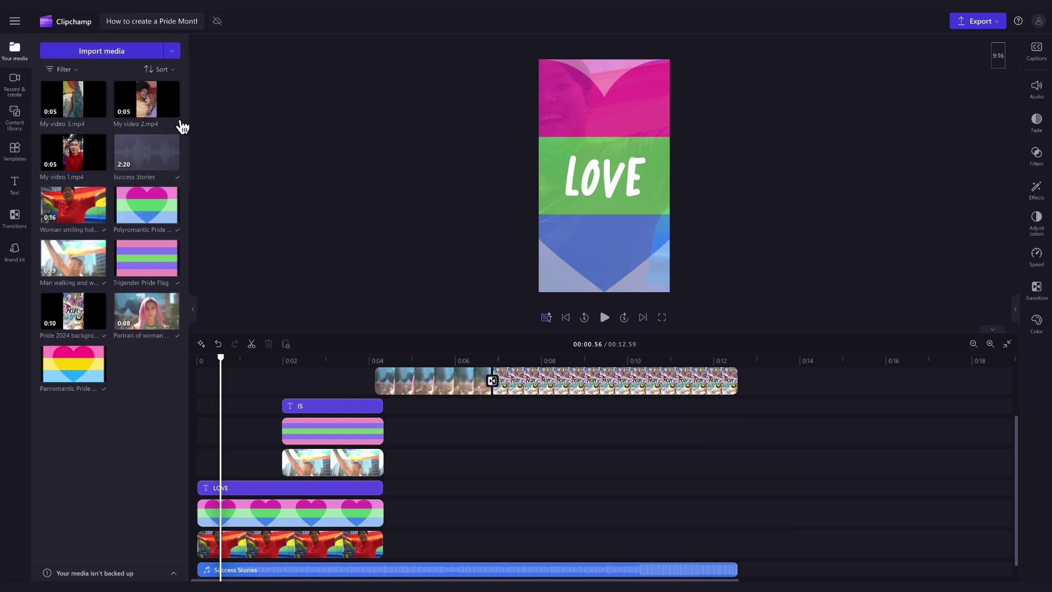
Replace the woman smiling and man walking stock clips with My video 1 and 2, then play
left_click_drag(68, 159, 258, 559)
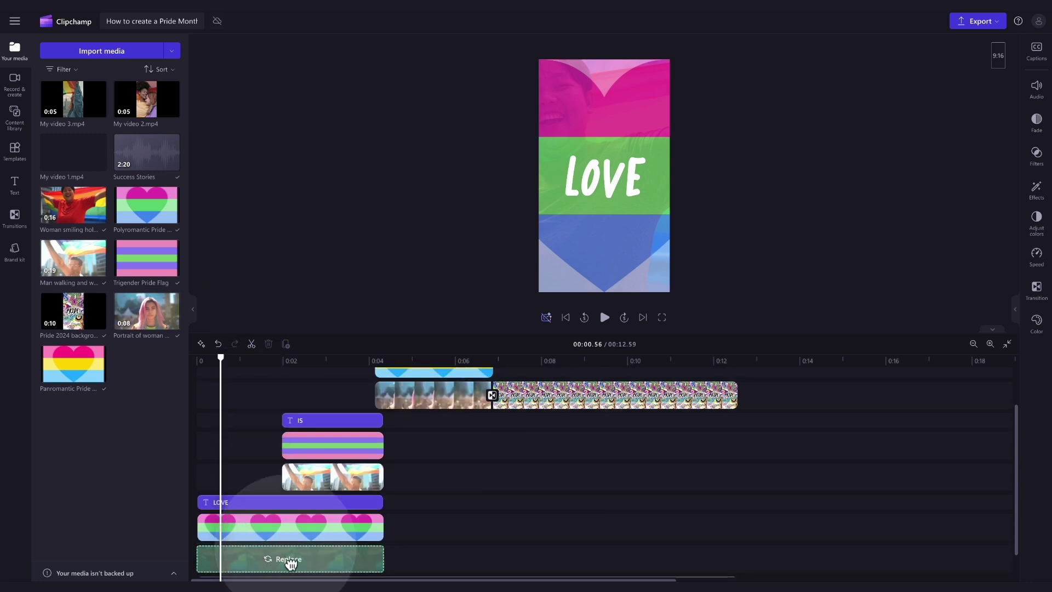
left_click_drag(286, 564, 286, 567)
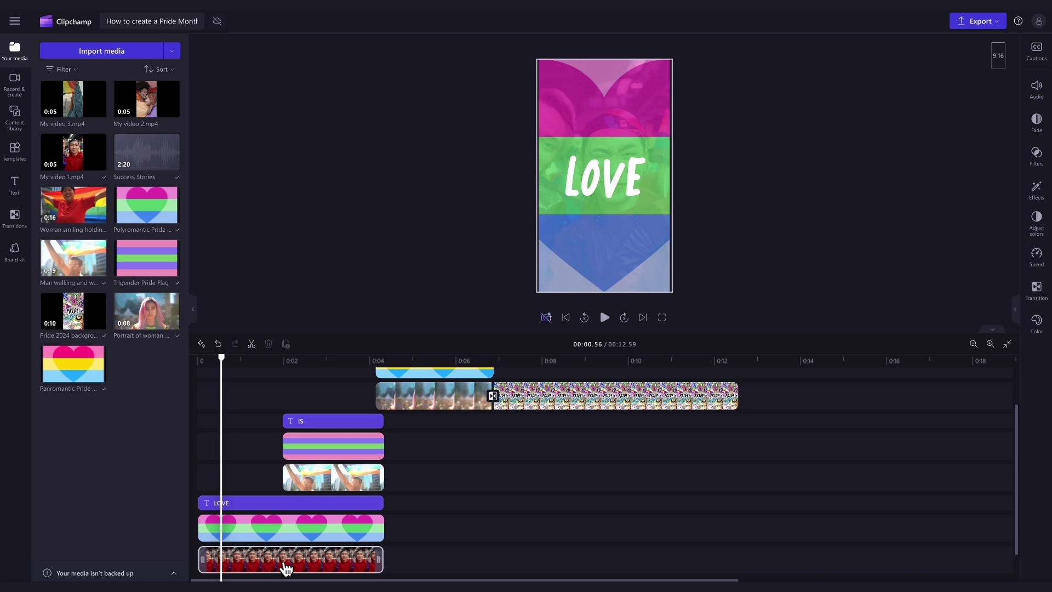
left_click_drag(144, 101, 323, 488)
left_click_drag(73, 99, 404, 420)
left_click(605, 318)
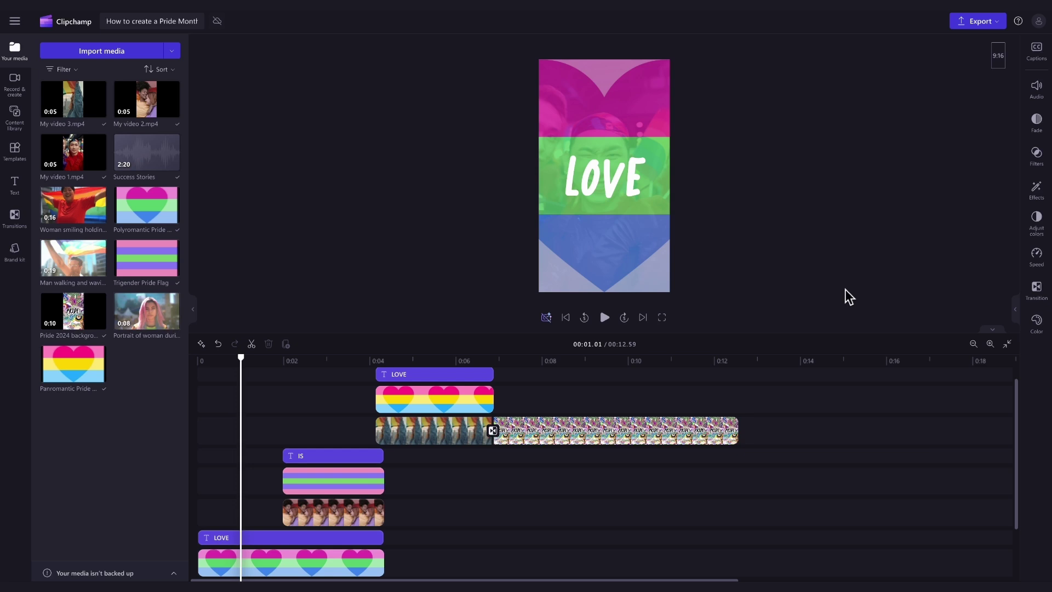
Check the first LOVE title, then jump to 00:03.21 and 00:05.57 to view IS and LOVE
left_click(608, 192)
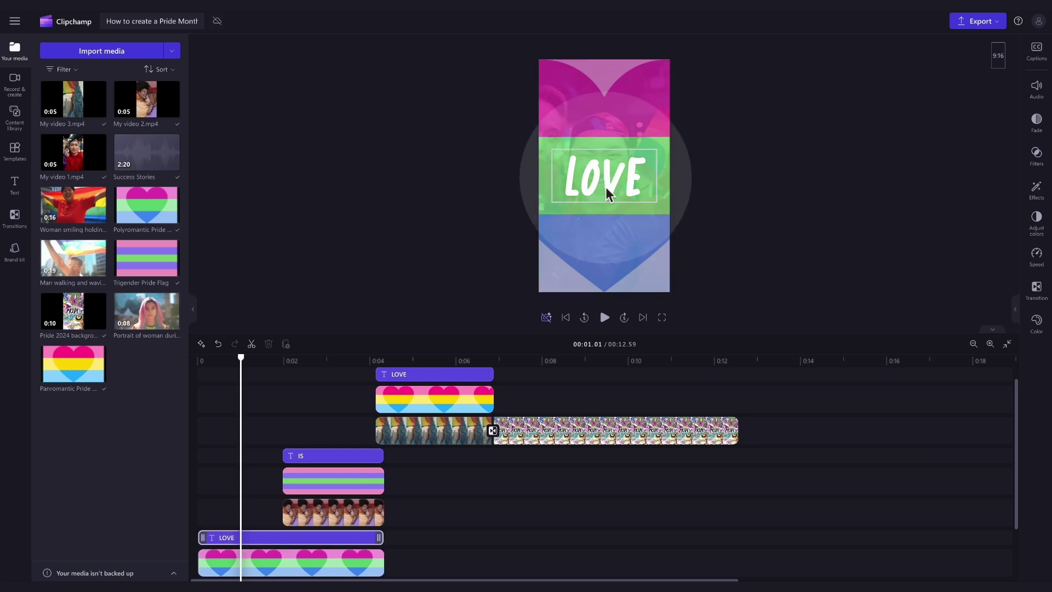
left_click(703, 198)
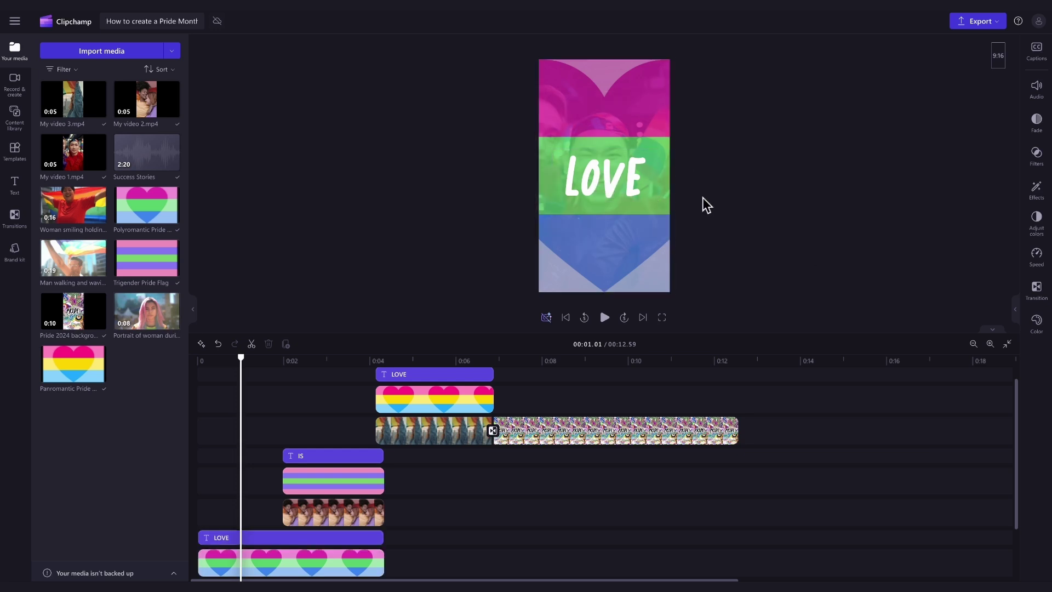
left_click(338, 376)
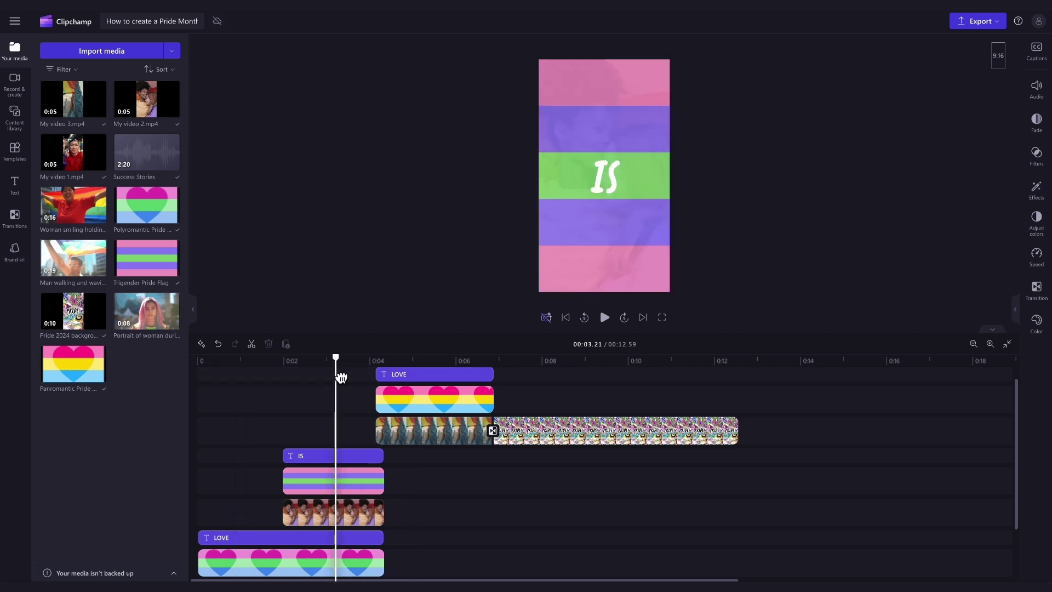
left_click(441, 366)
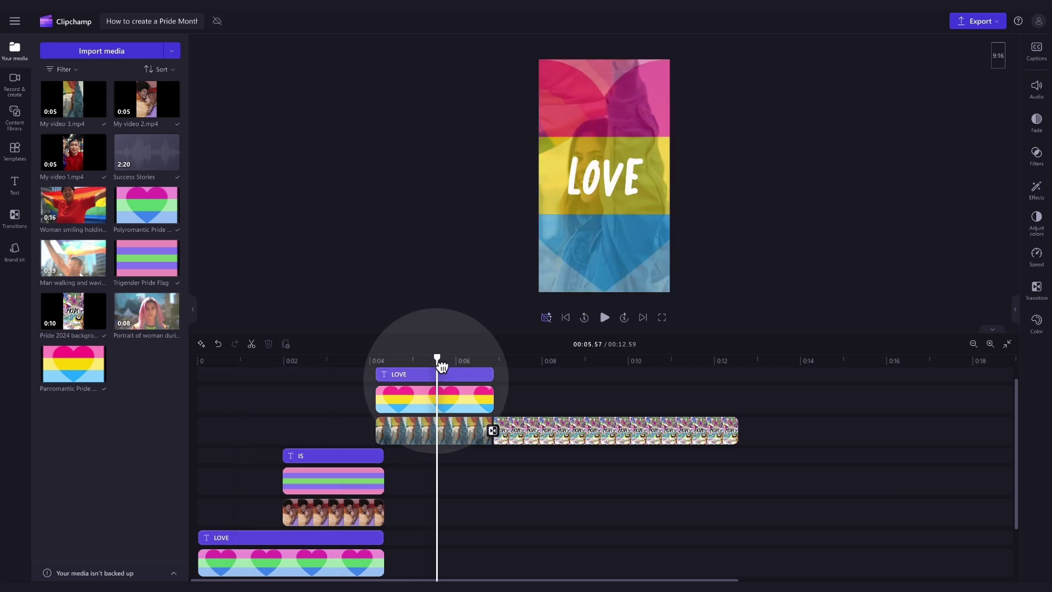
Multi-select the first LOVE, IS and second LOVE text clips
left_click(427, 378)
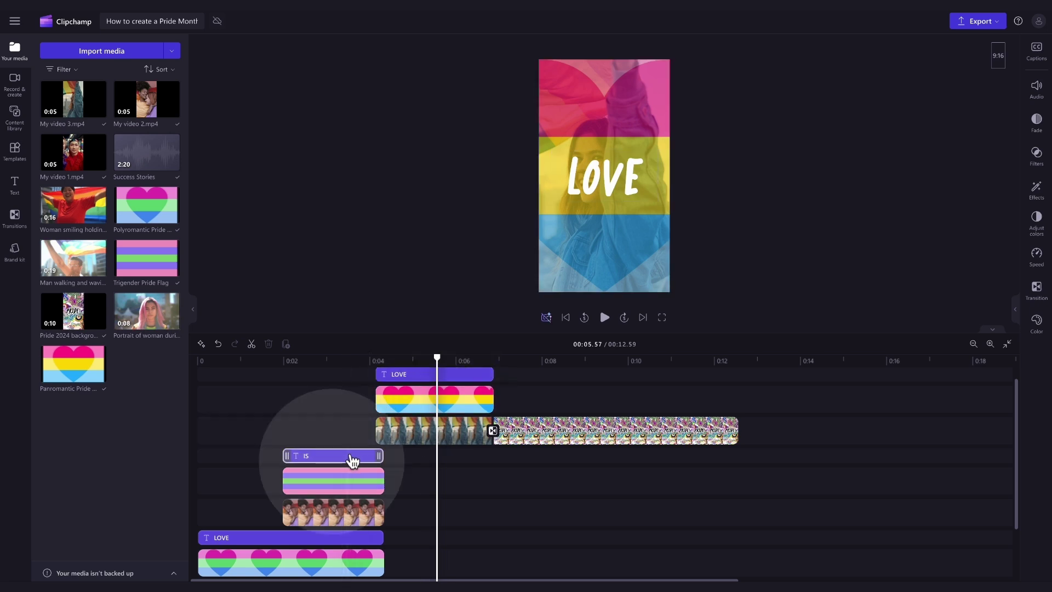
left_click(295, 540)
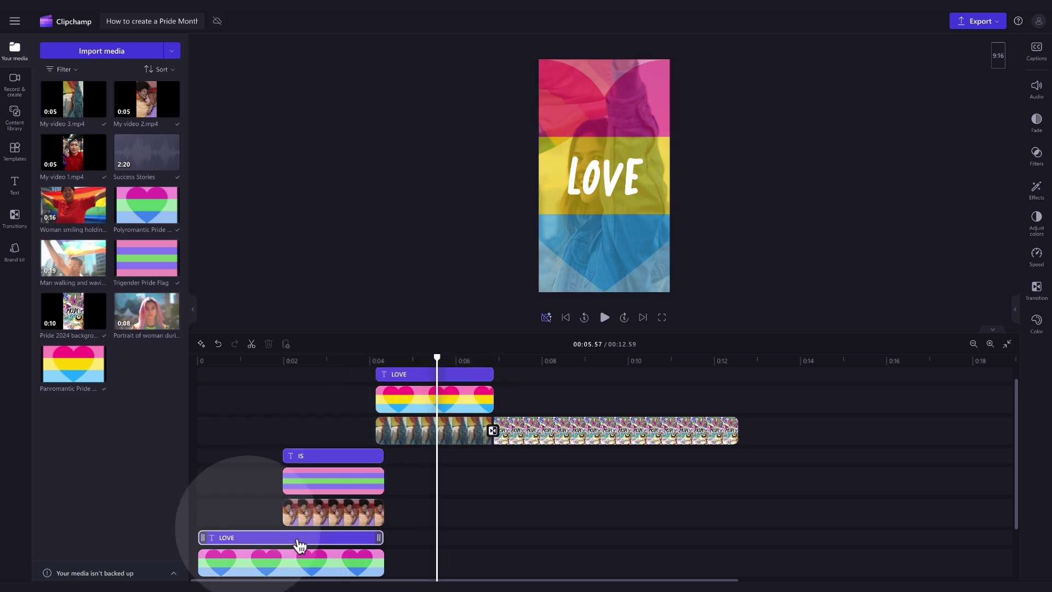
left_click(343, 458, "shift")
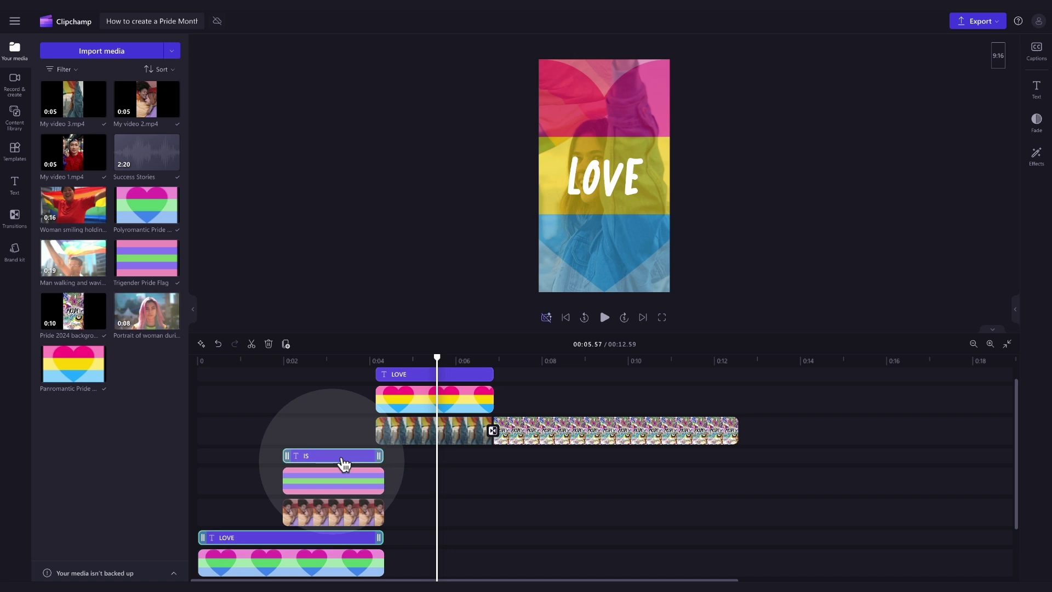
left_click(463, 377, "shift")
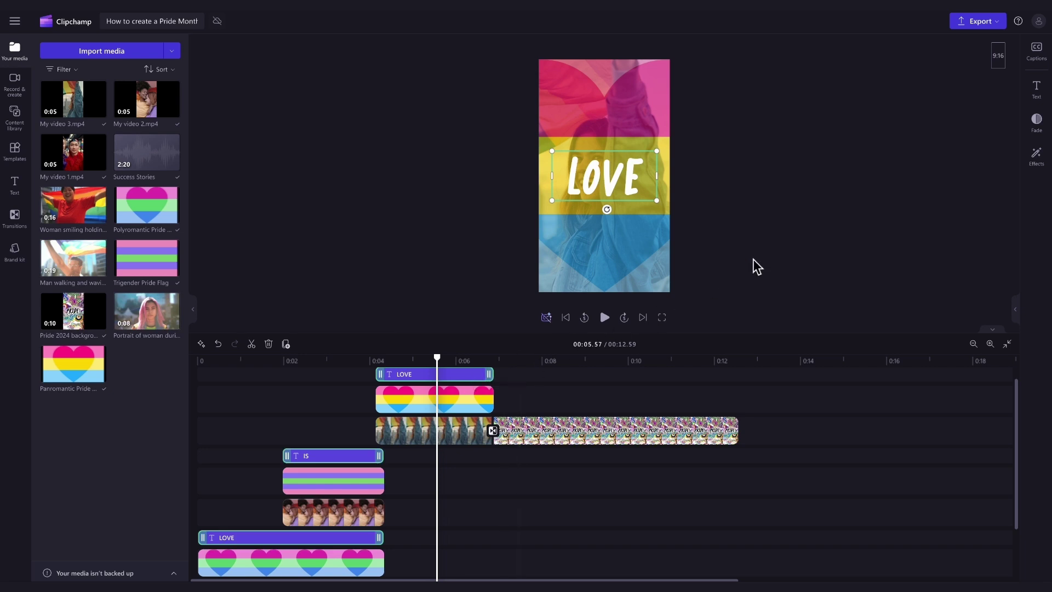
Try the Rakkas, Gluten and Bowlby One fonts on the selected captions
left_click(1037, 92)
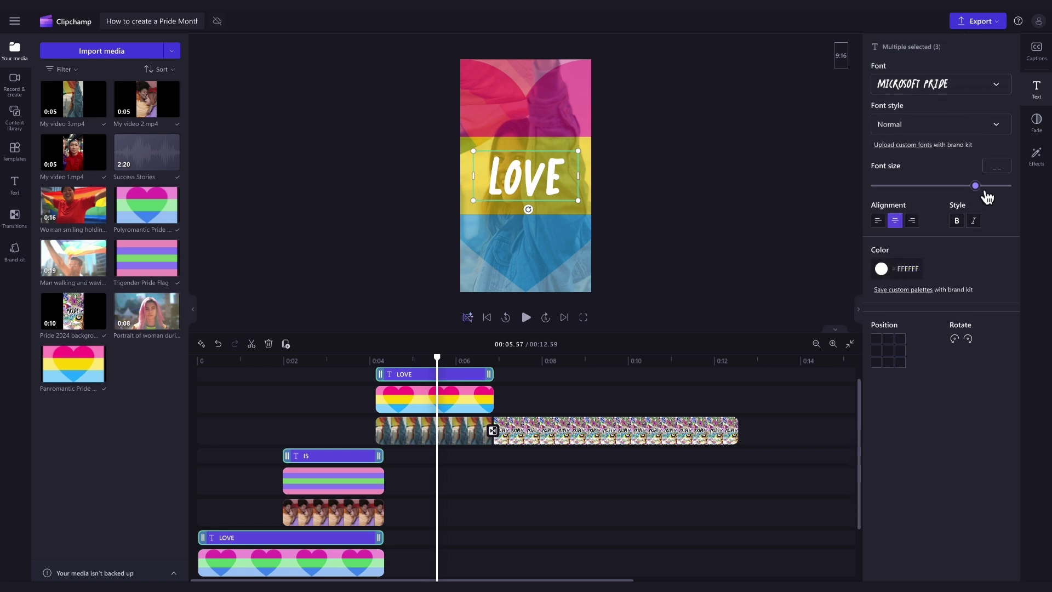
left_click(951, 91)
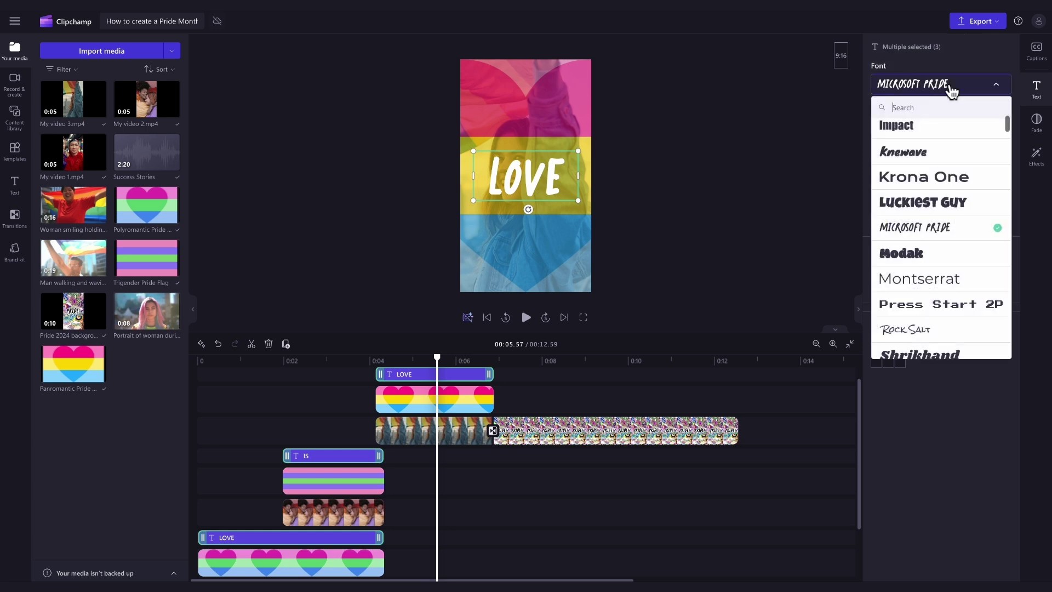
scroll(961, 302, "down", 5)
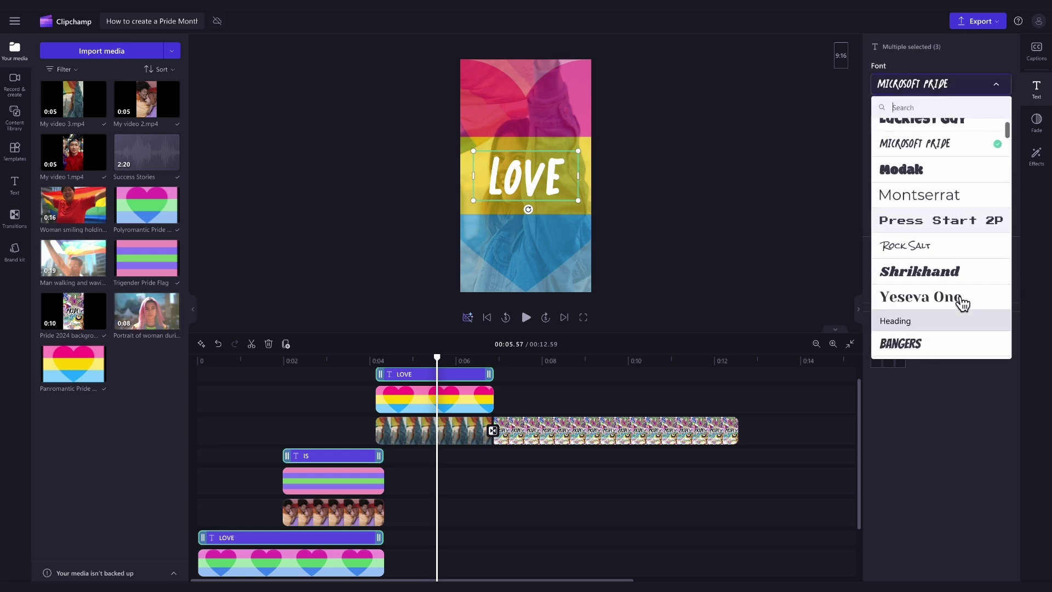
scroll(960, 291, "down", 2)
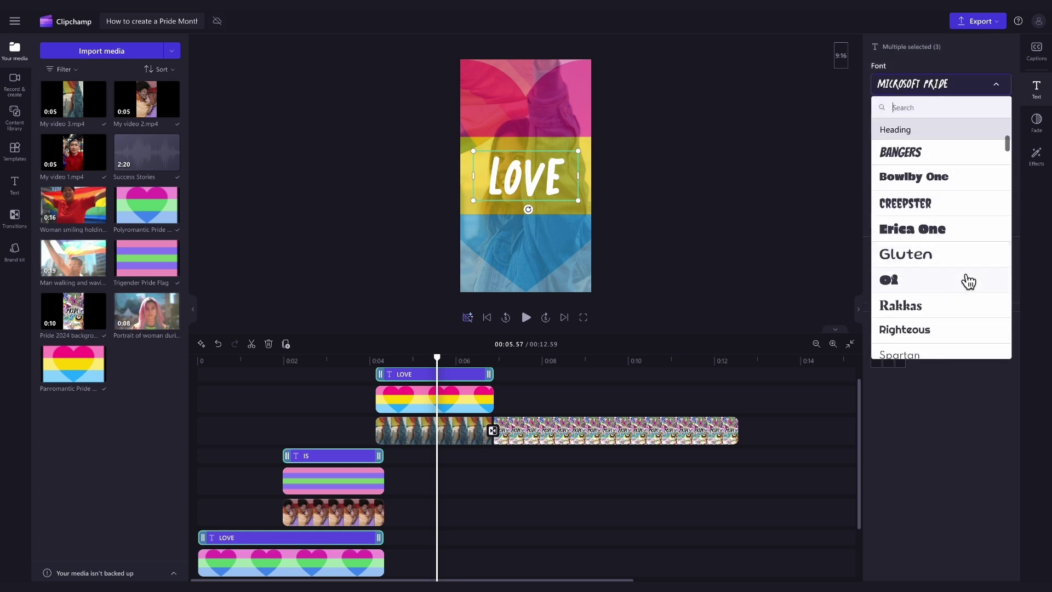
left_click(958, 263)
left_click(940, 83)
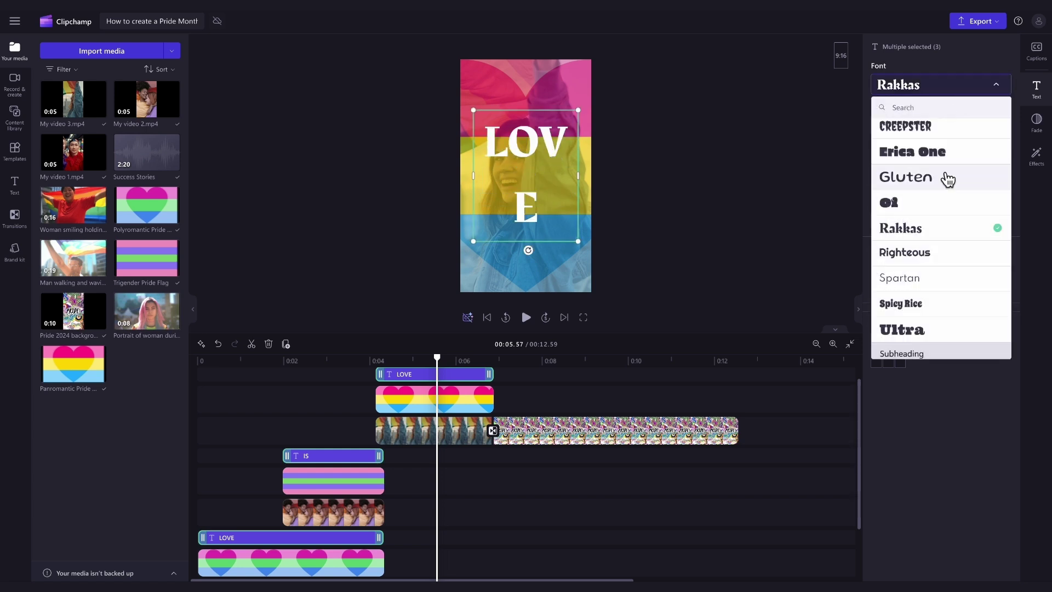
left_click(944, 175)
left_click(964, 86)
left_click(942, 147)
left_click(940, 84)
scroll(944, 315, "down", 5)
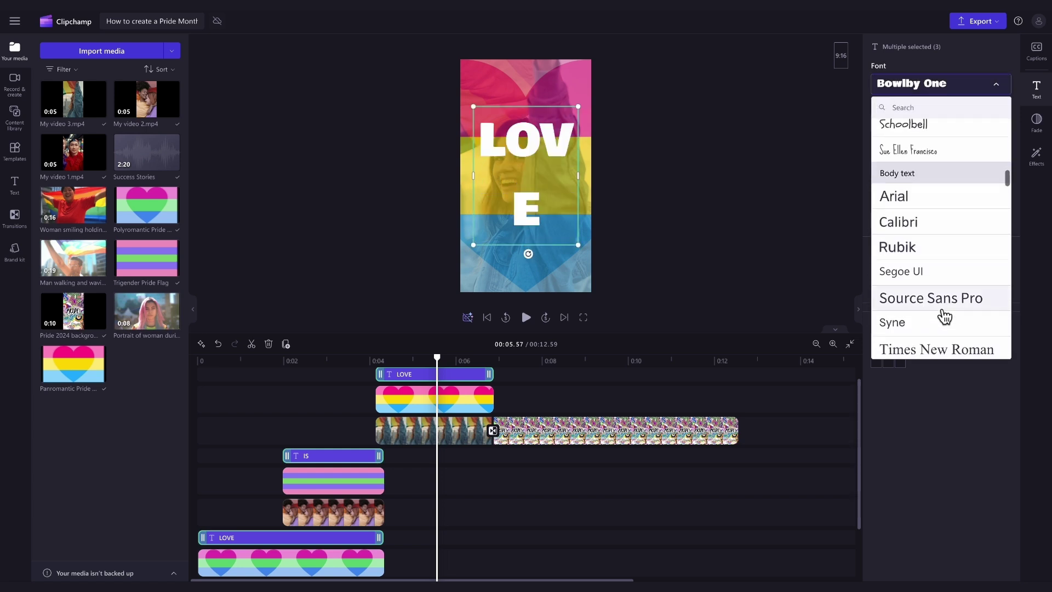
Try Source Sans Pro and Delius, then settle on Climate Crisis at font size 59
left_click(942, 300)
left_click(956, 86)
scroll(967, 345, "down", 2)
left_click(967, 347)
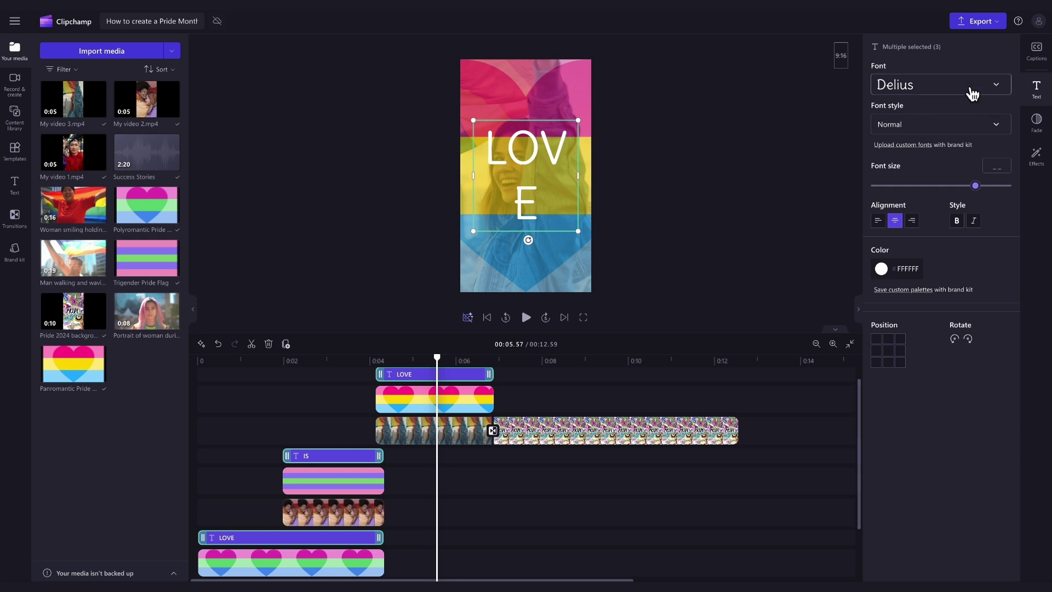
left_click(941, 83)
scroll(958, 237, "up", 3)
left_click(958, 237)
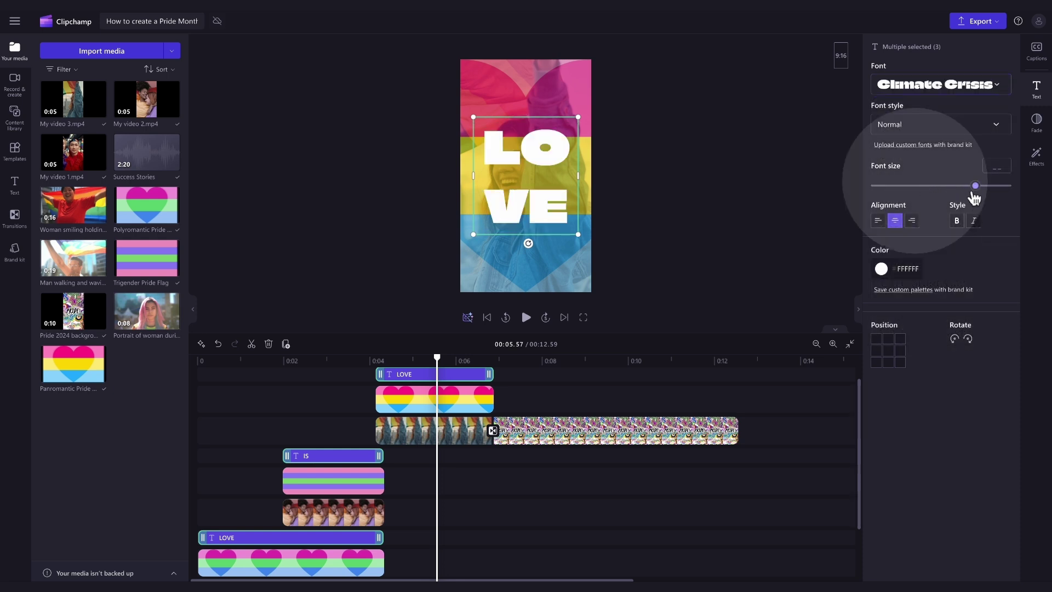
left_click_drag(973, 192, 929, 194)
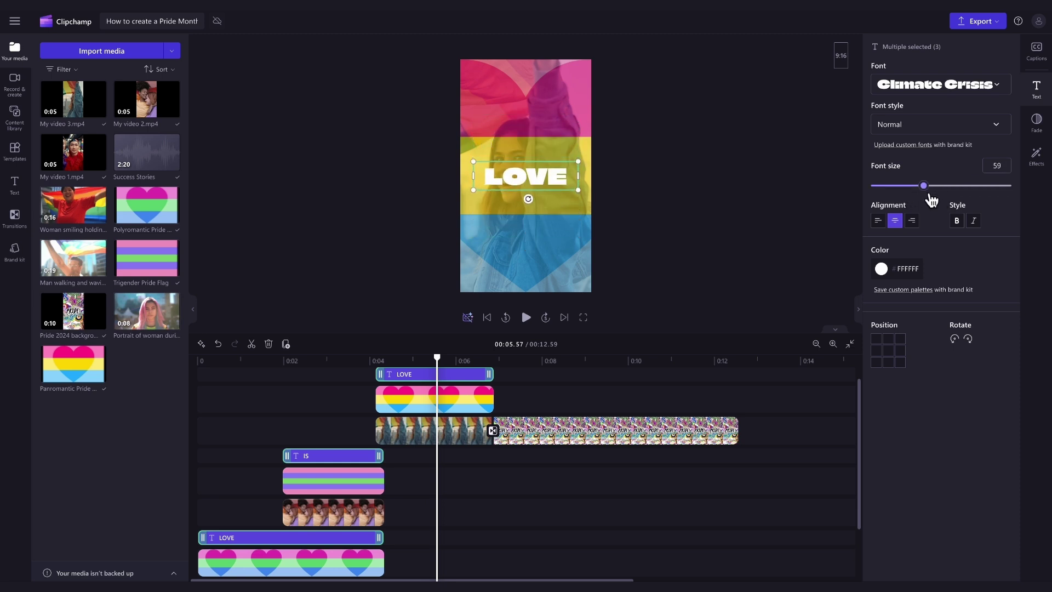
left_click(896, 274)
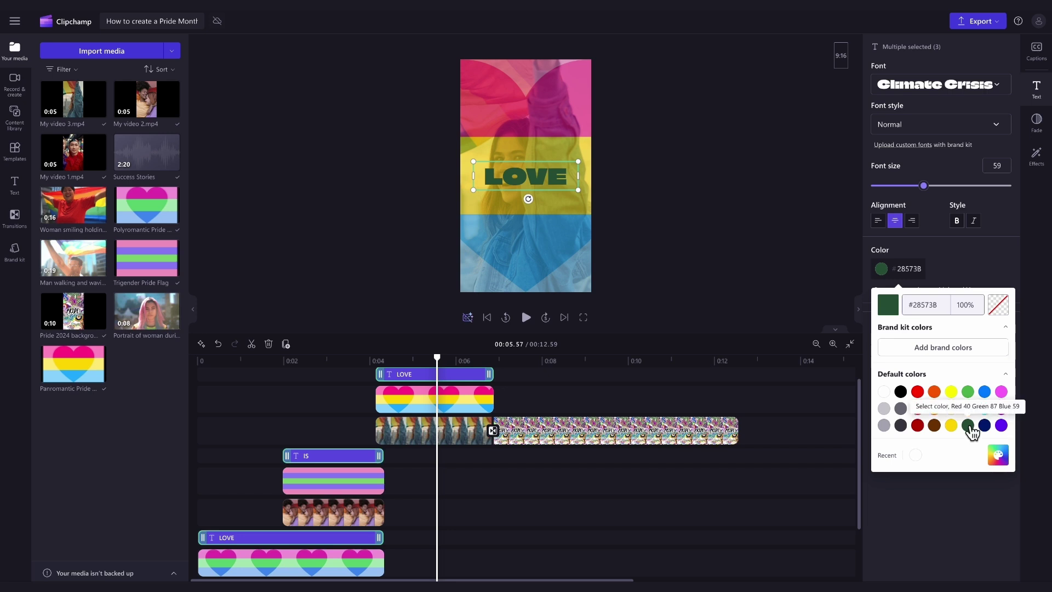
left_click(992, 454)
mouse_move(989, 392)
left_mouse_down()
mouse_move(985, 363)
mouse_move(949, 328)
mouse_move(879, 328)
left_mouse_up()
left_click(953, 416)
left_click(985, 416)
left_click(958, 328)
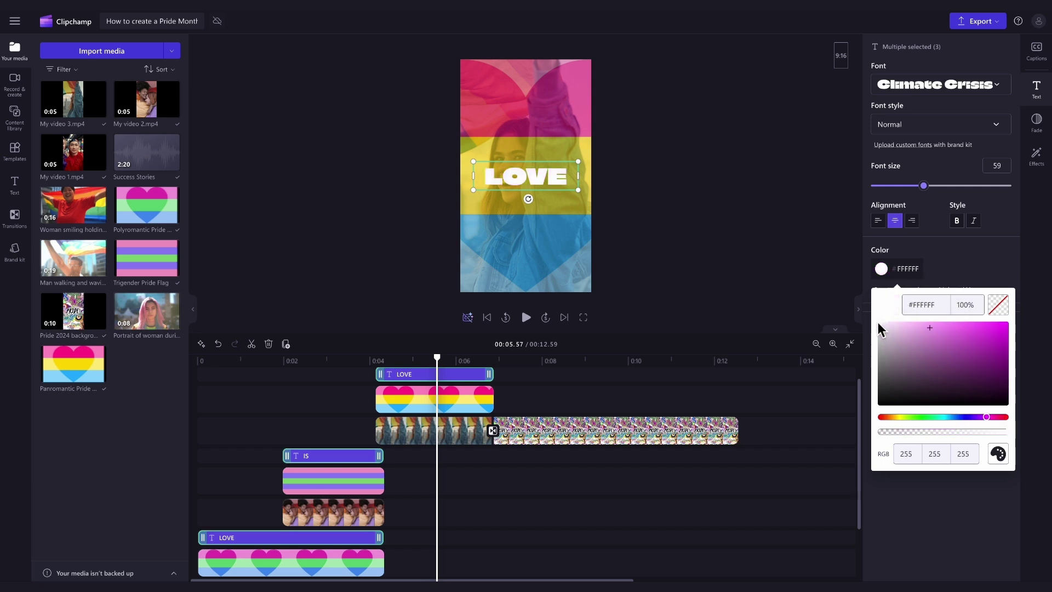
left_click(961, 269)
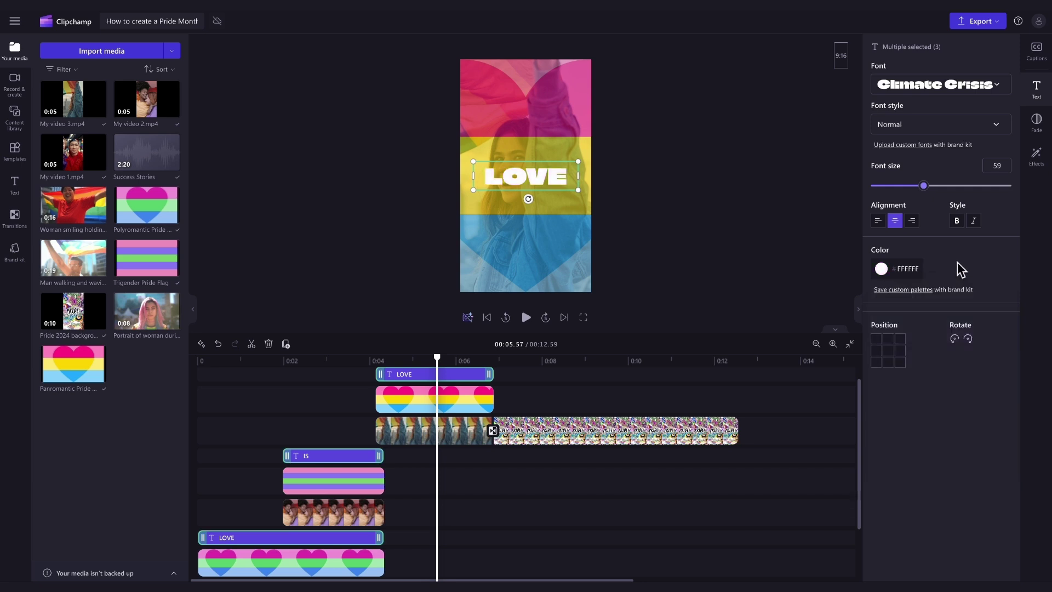
left_click(488, 318)
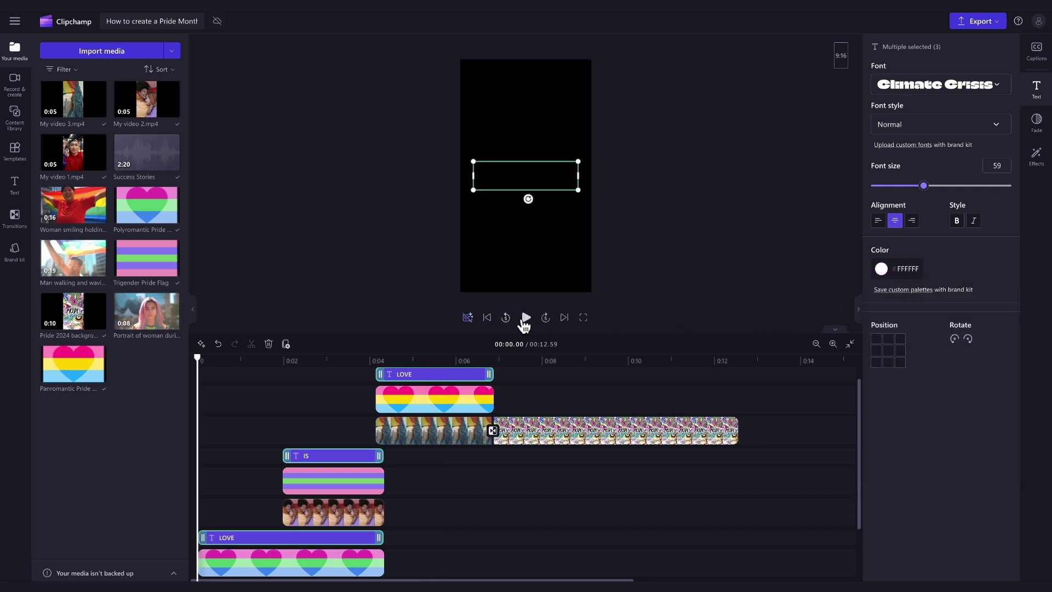
left_click(526, 317)
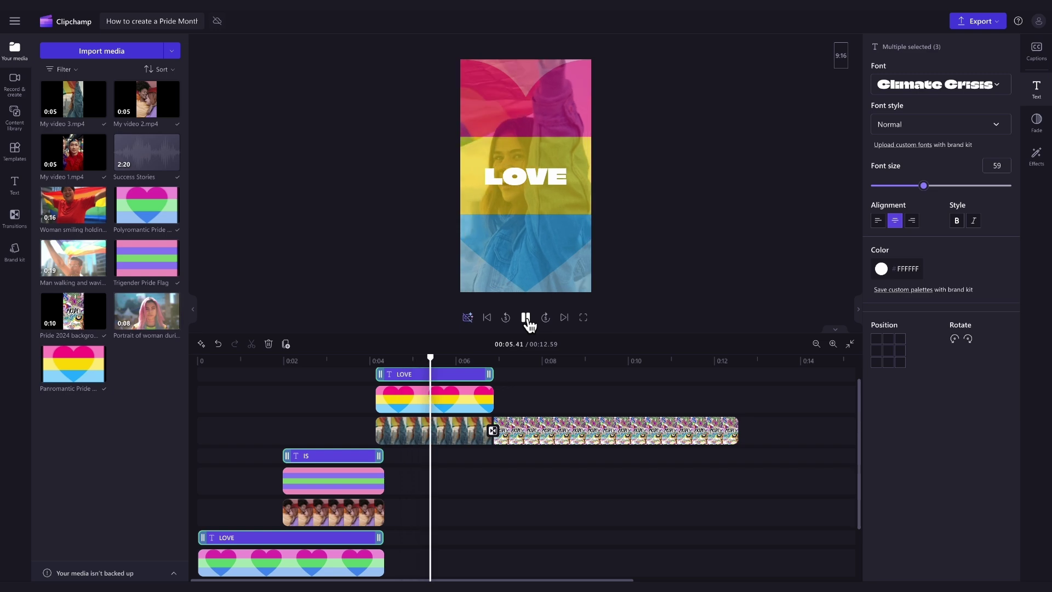
left_click(525, 318)
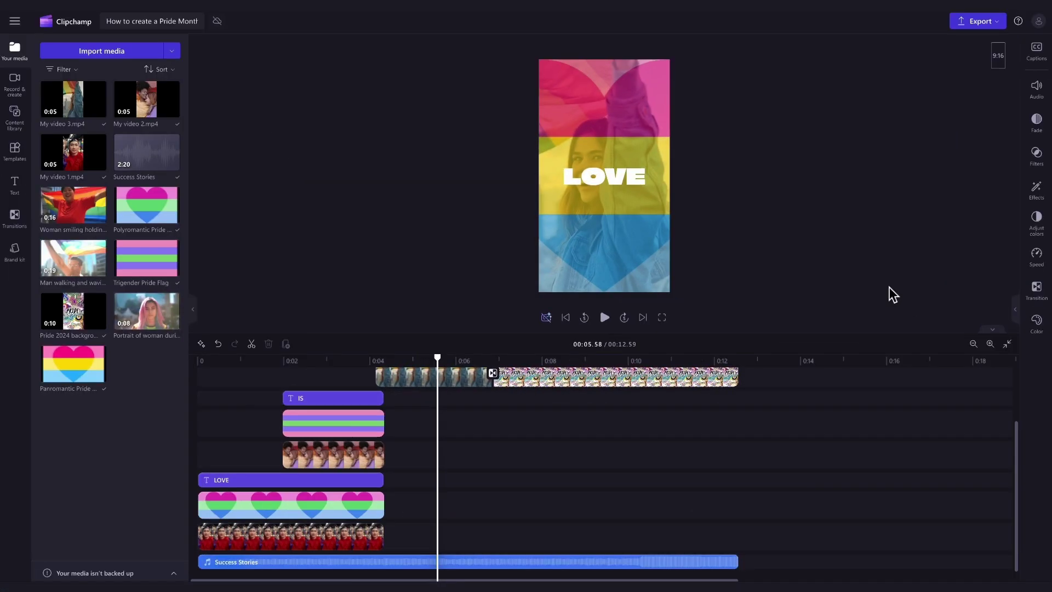
left_click(613, 564)
left_click(603, 552)
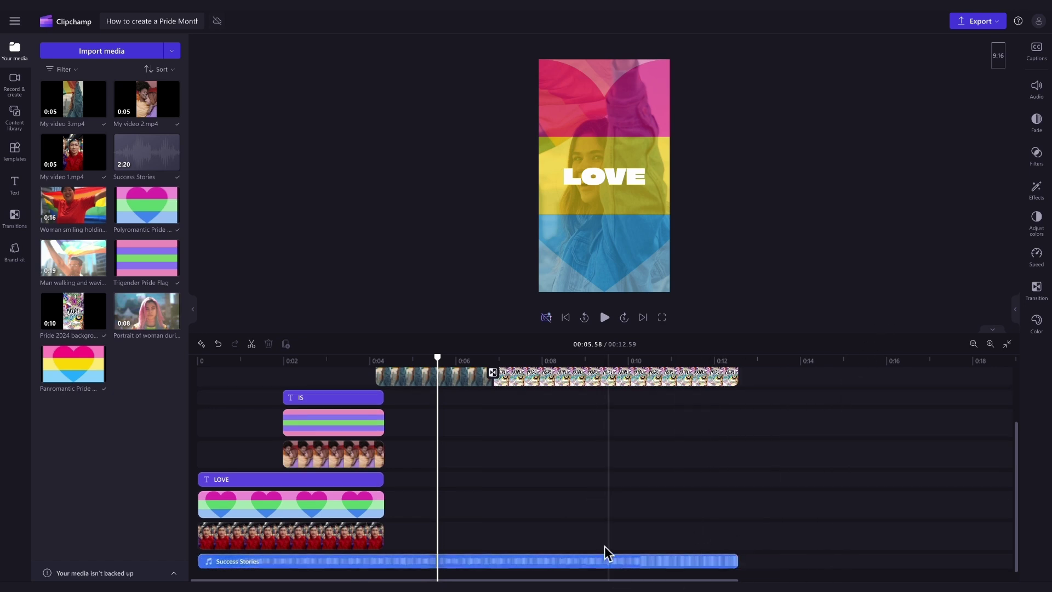
Open the Content library and filter it to Audio > Music
left_click(26, 129)
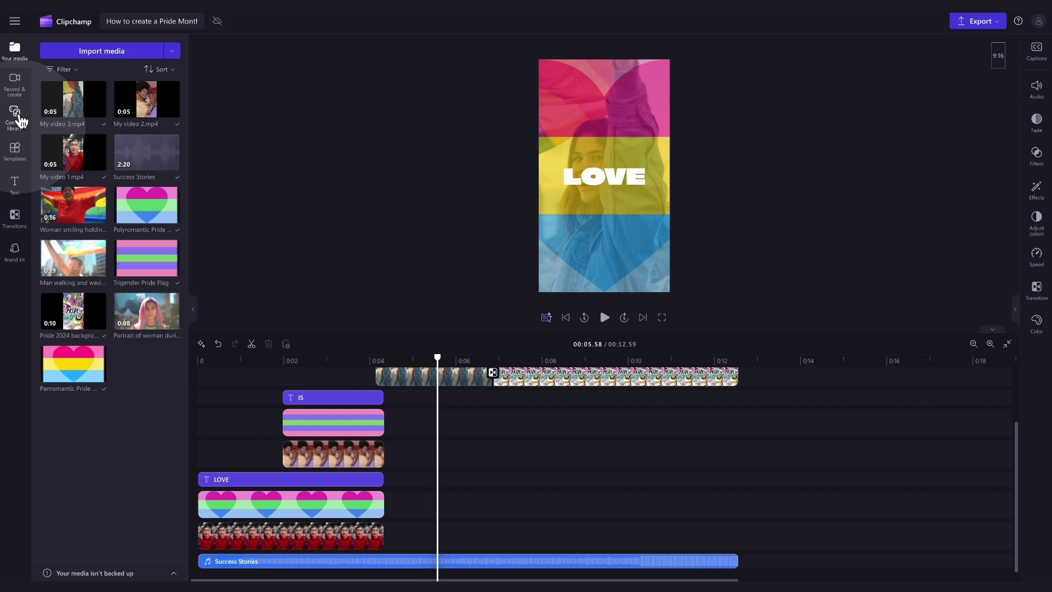
left_click(82, 52)
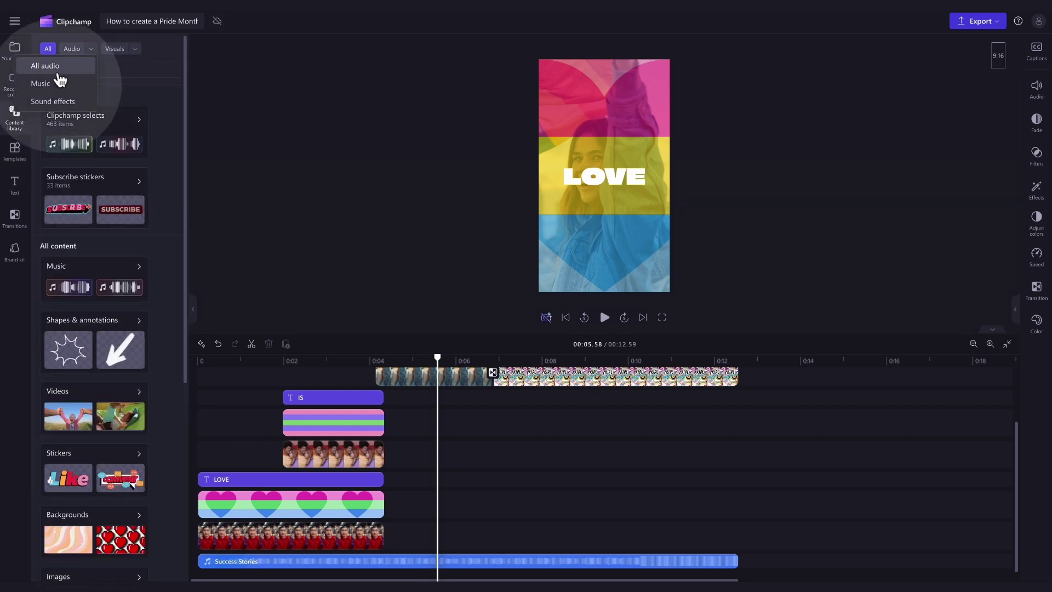
left_click(56, 86)
scroll(173, 228, "down", 15)
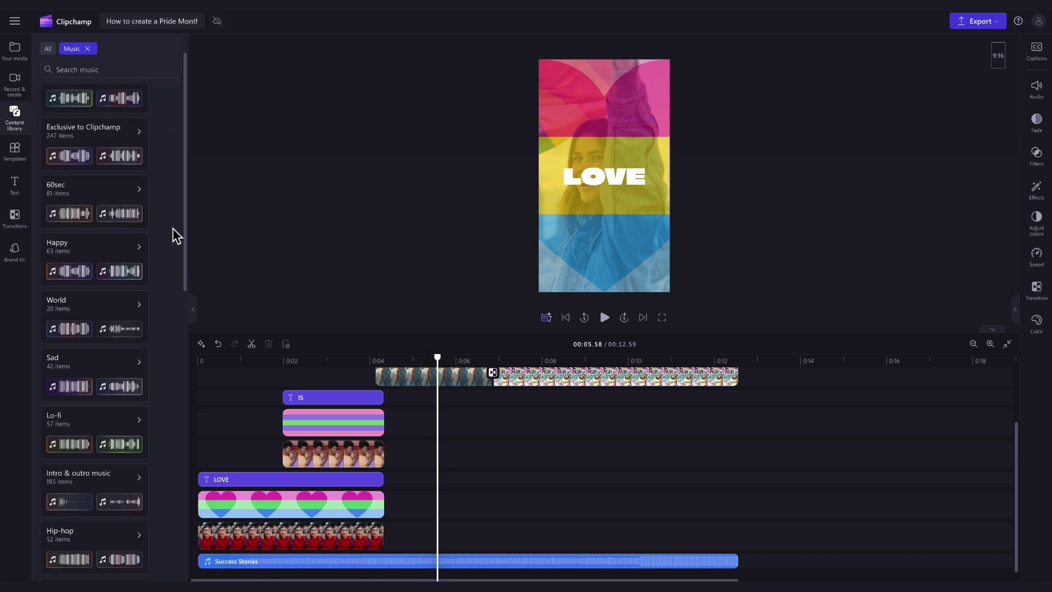
scroll(173, 228, "up", 15)
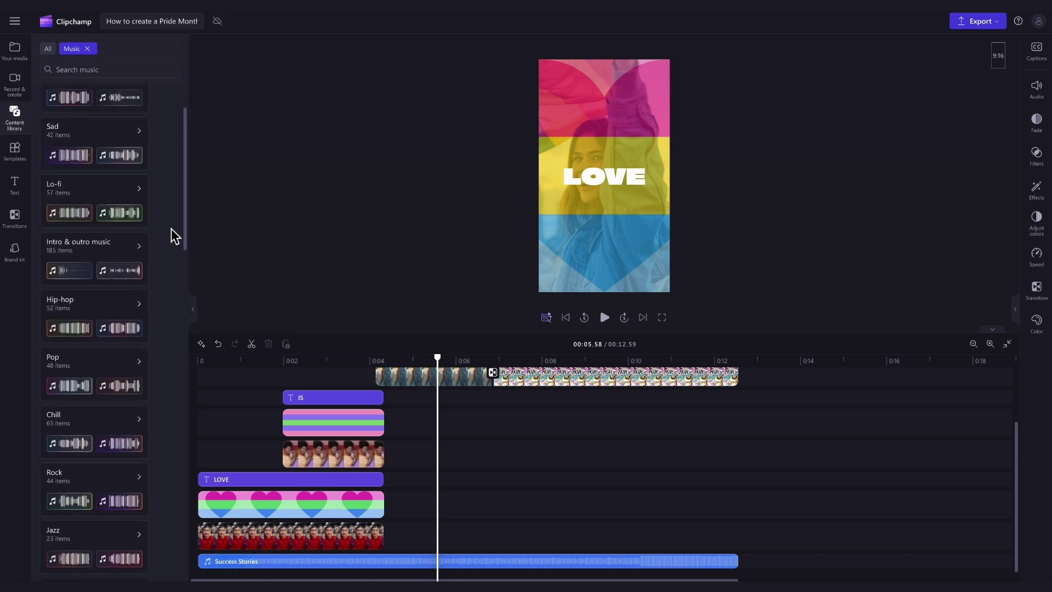
Search the music for 'happy' and audition Happy Birds and Happy Walk
left_click(99, 71)
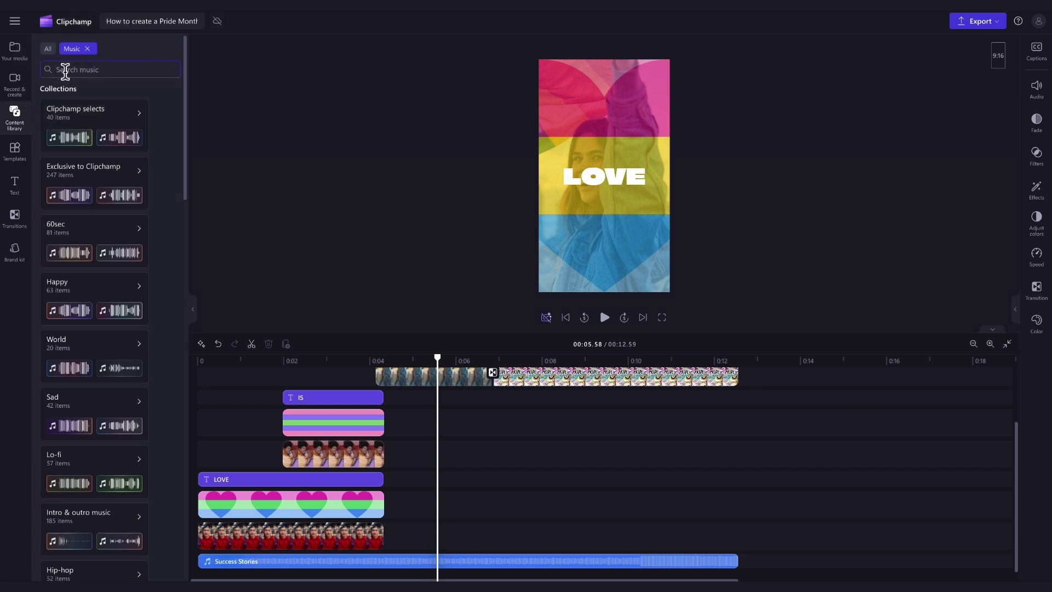
key("Return")
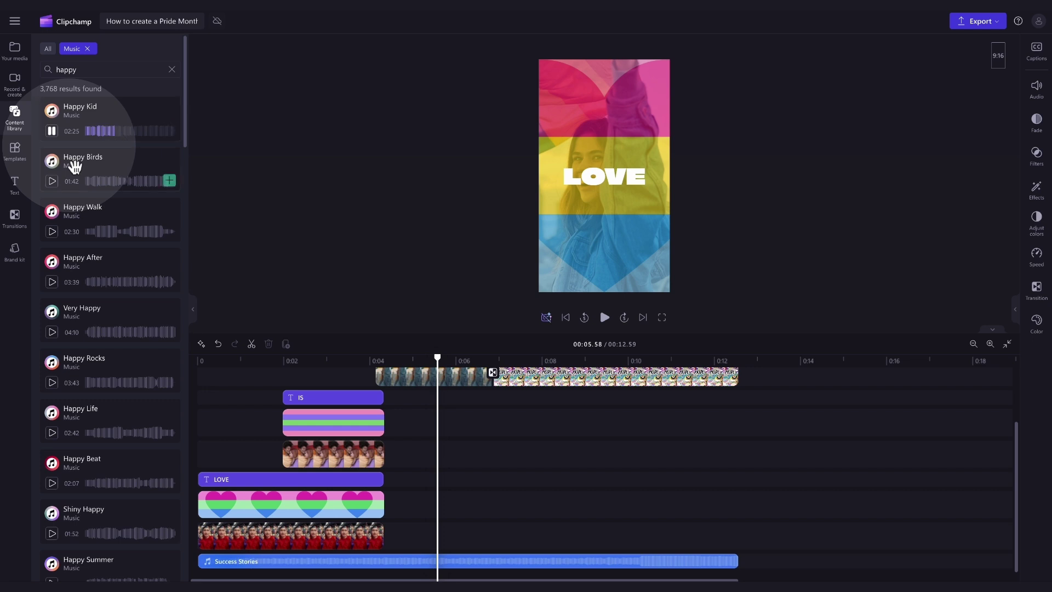
left_click(93, 182)
left_click(55, 235)
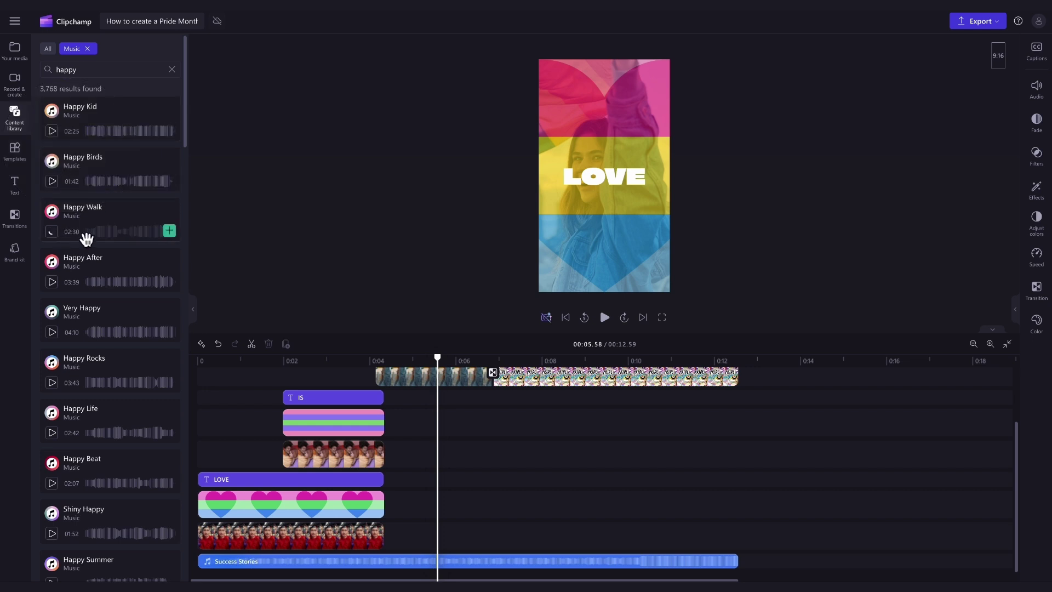
Stop the Happy Walk preview, swap it in for Success Stories, then delete that audio clip
left_click(54, 232)
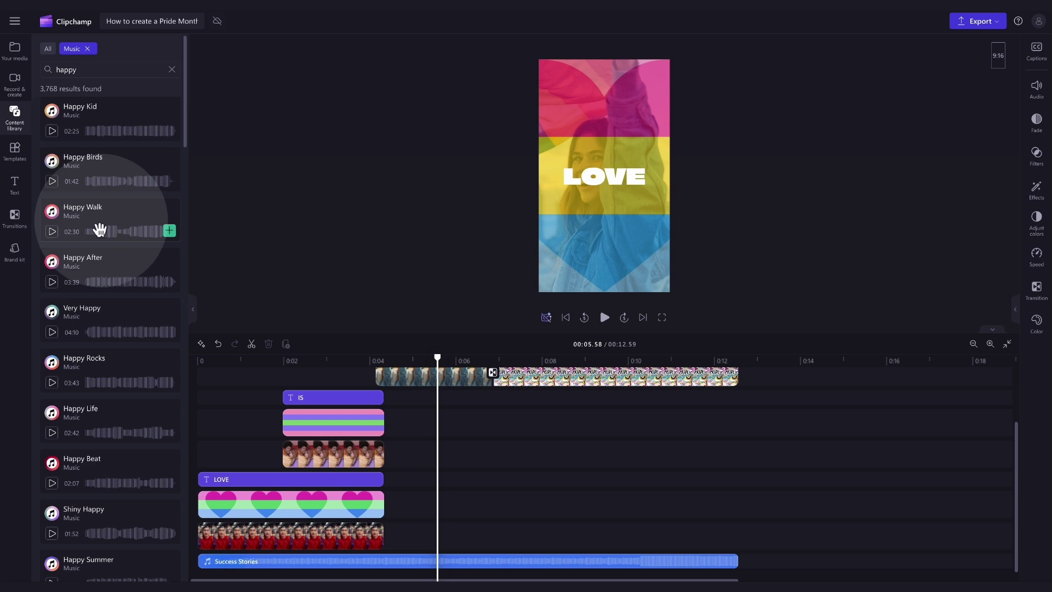
left_click_drag(99, 229, 455, 560)
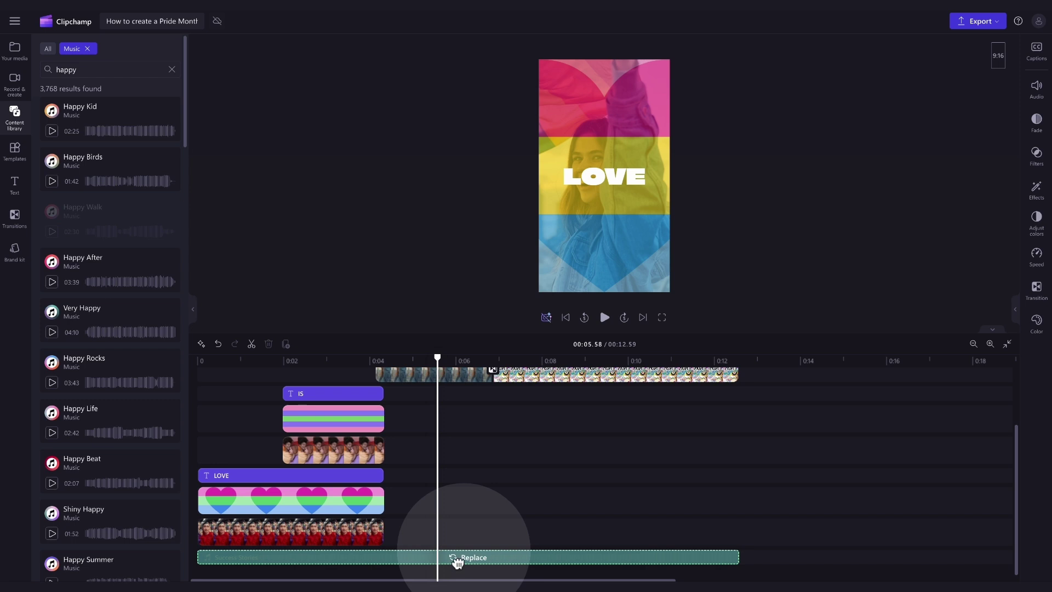
left_click_drag(457, 561, 454, 563)
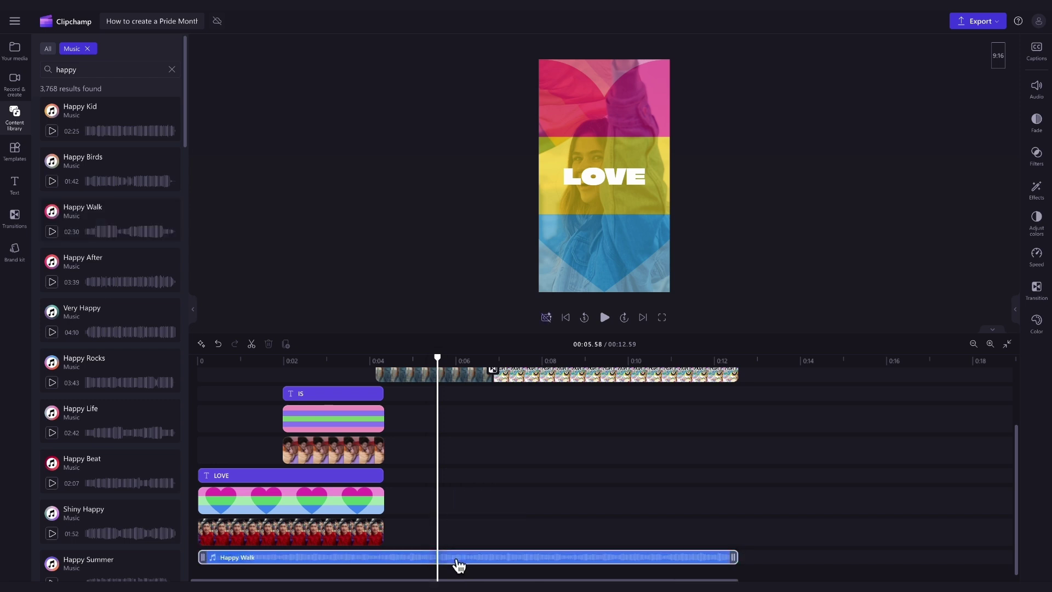
left_click(459, 563)
key("Delete")
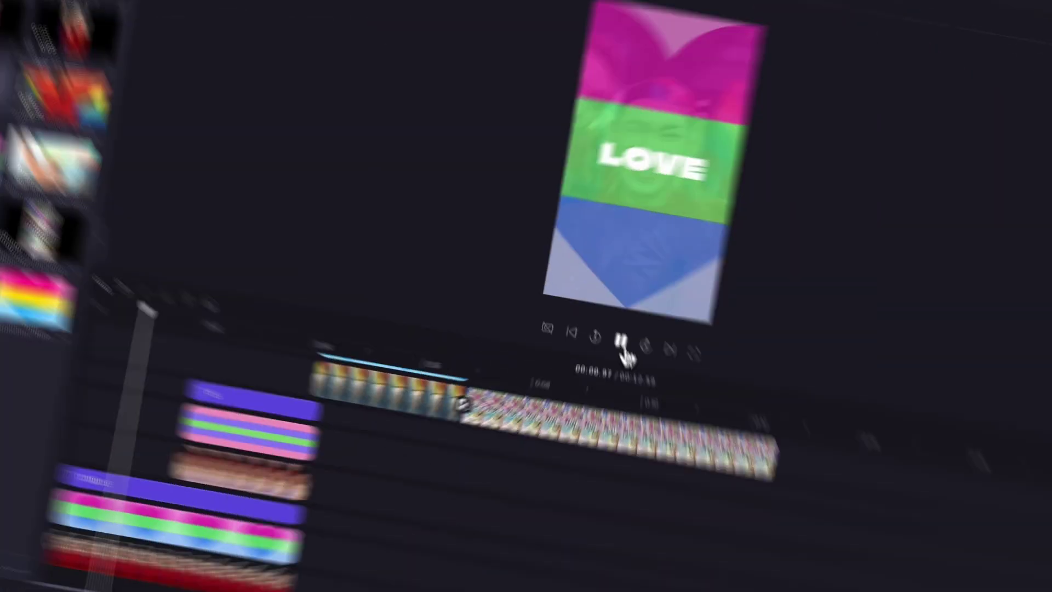
Play and pause a preview of the edit, then bring up the export quality options
left_click(606, 321)
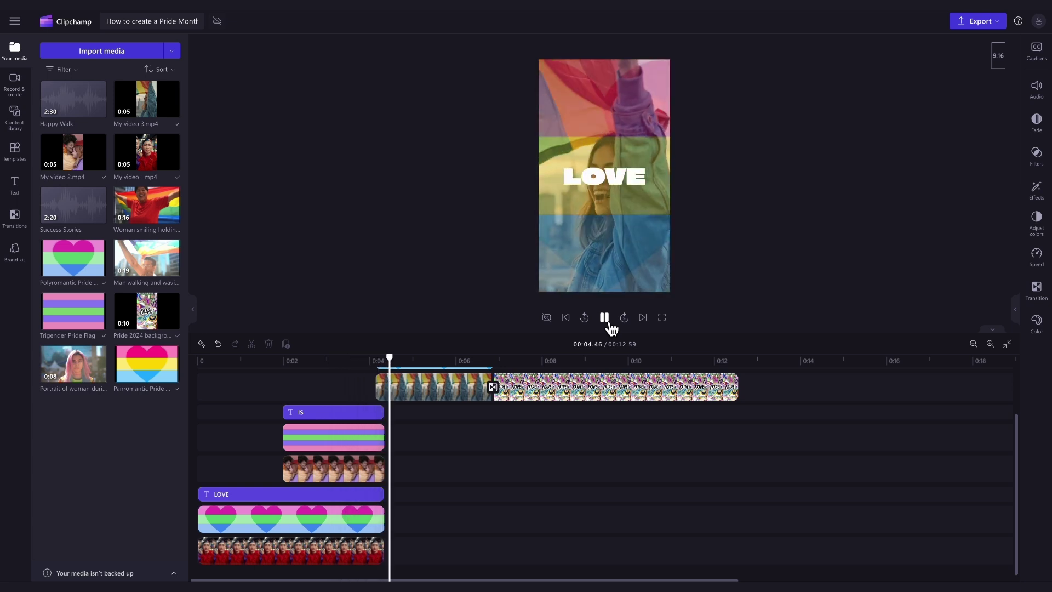
left_click(610, 323)
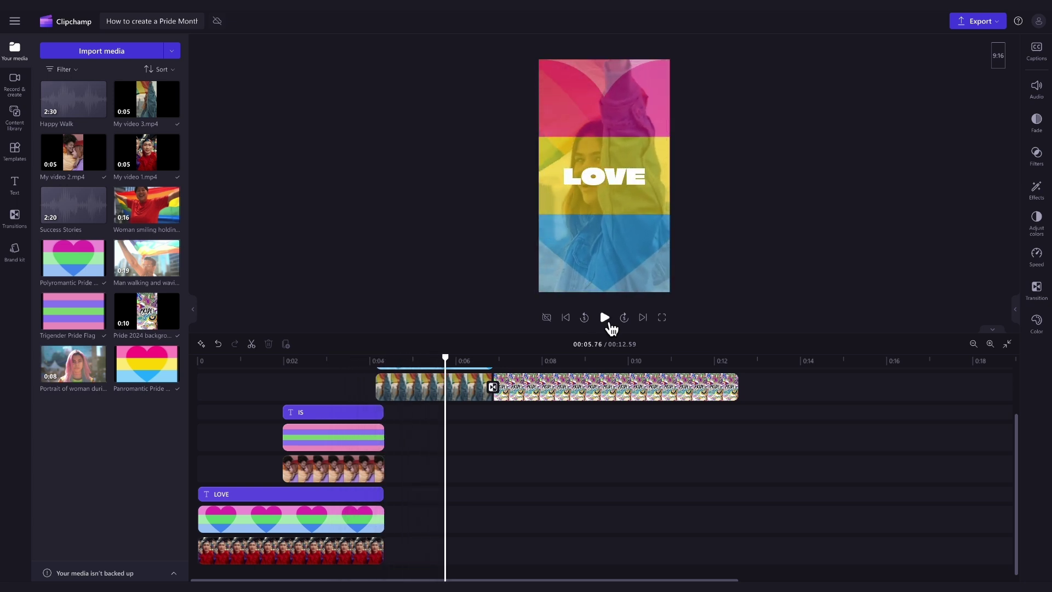
left_click(981, 22)
Export the video at 1080p and save it to the Documents folder
left_click(927, 118)
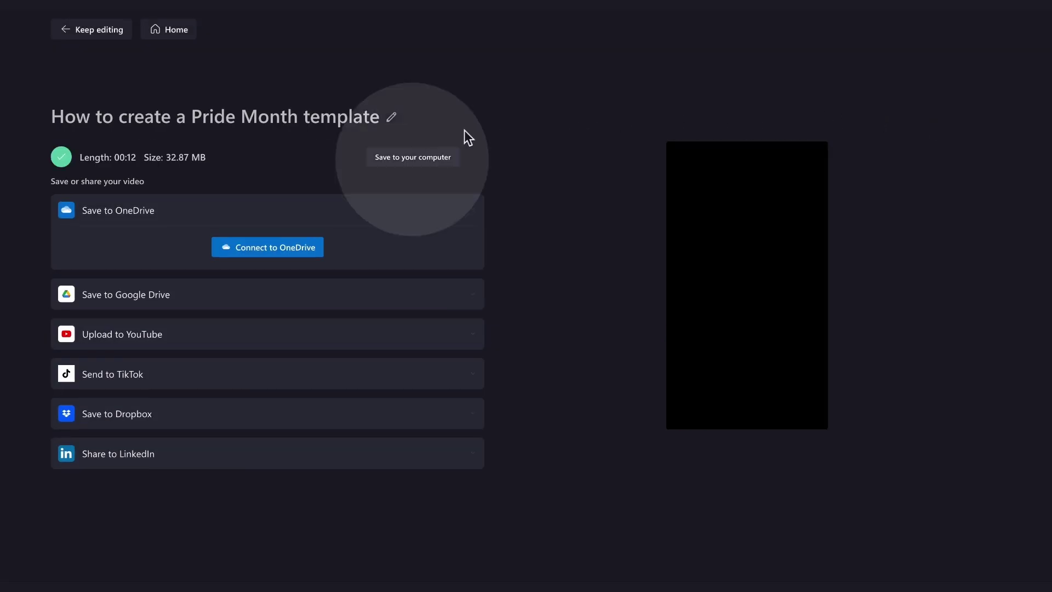
left_click(421, 163)
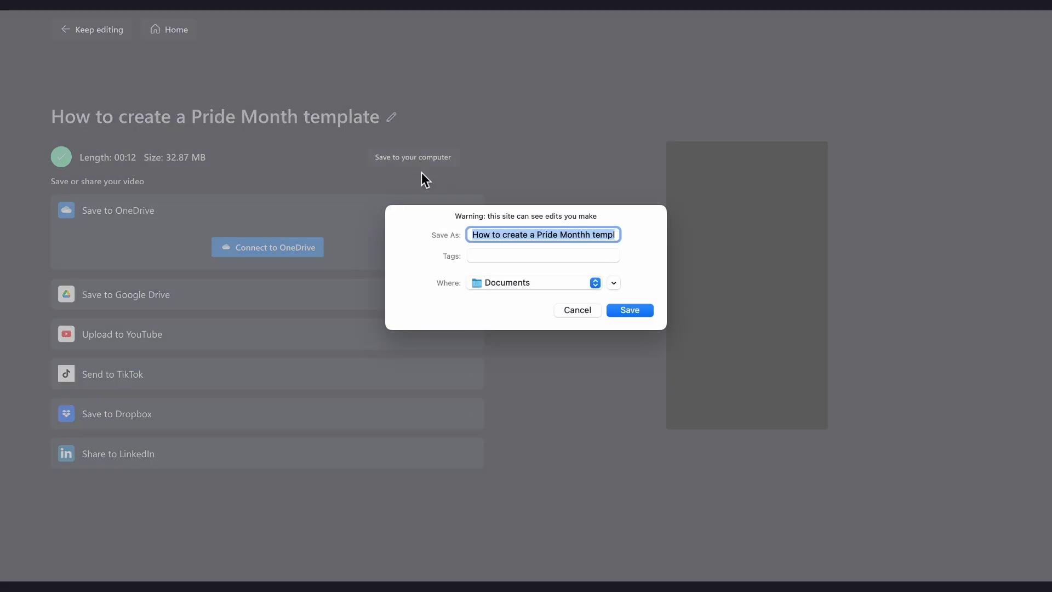
left_click(631, 310)
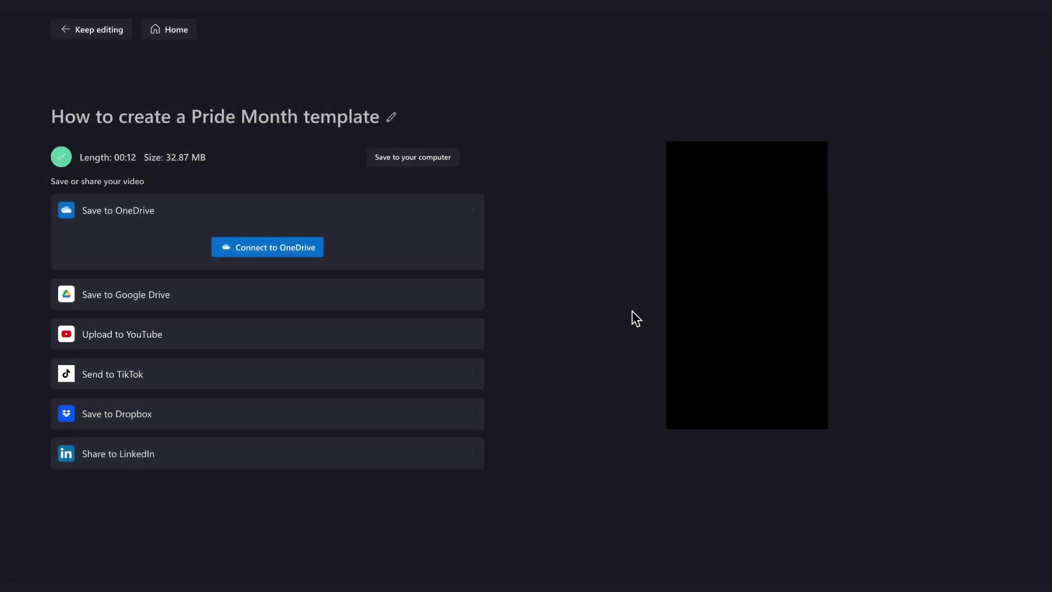